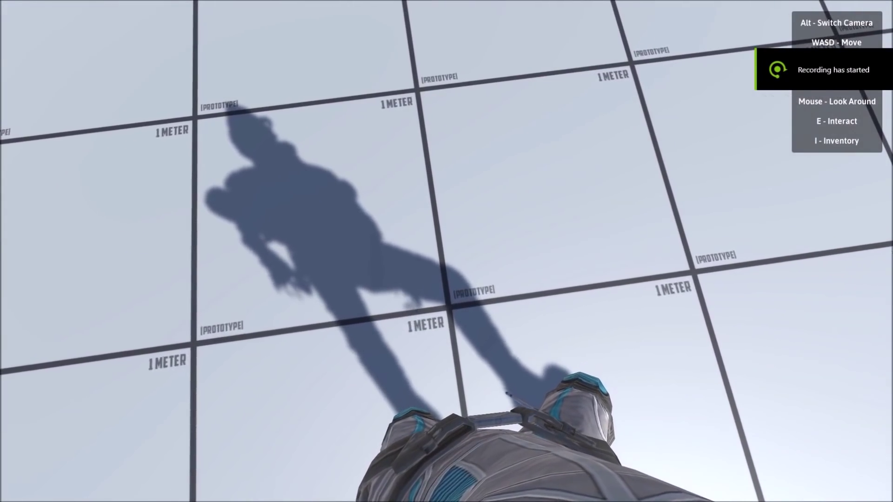
Step: Walk the first-person character forward across the prototype grid floor with W
key(w)
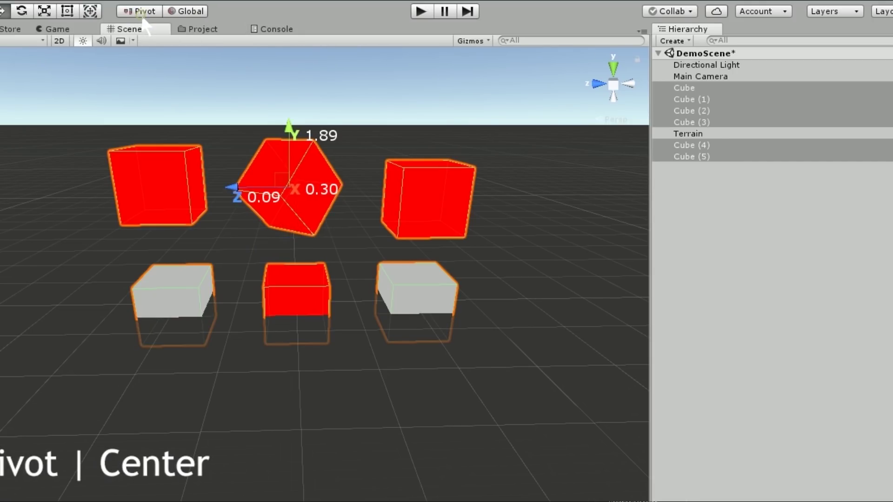
Step: Move the six cubes along Z, Y and X until their centre reads 0.00, 1.00, 0.00
drag(254, 246, 239, 245)
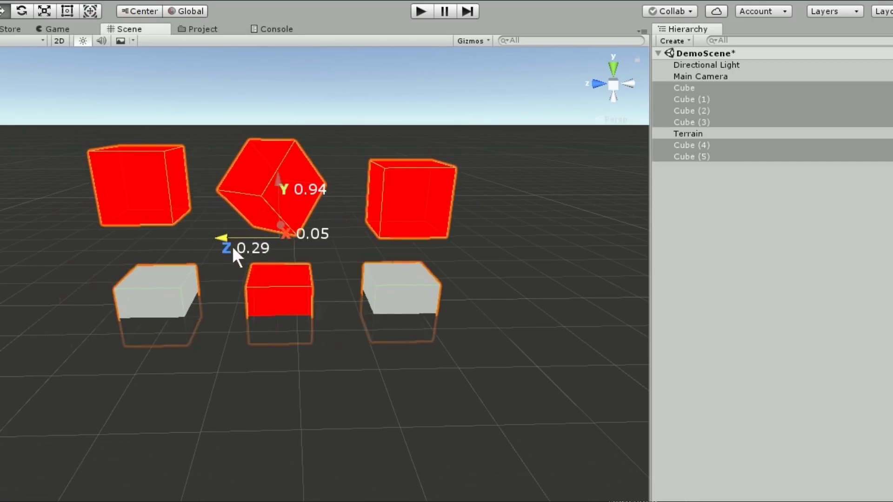
mouse_move(286, 190)
mouse_down()
mouse_move(278, 197)
mouse_move(279, 189)
mouse_up()
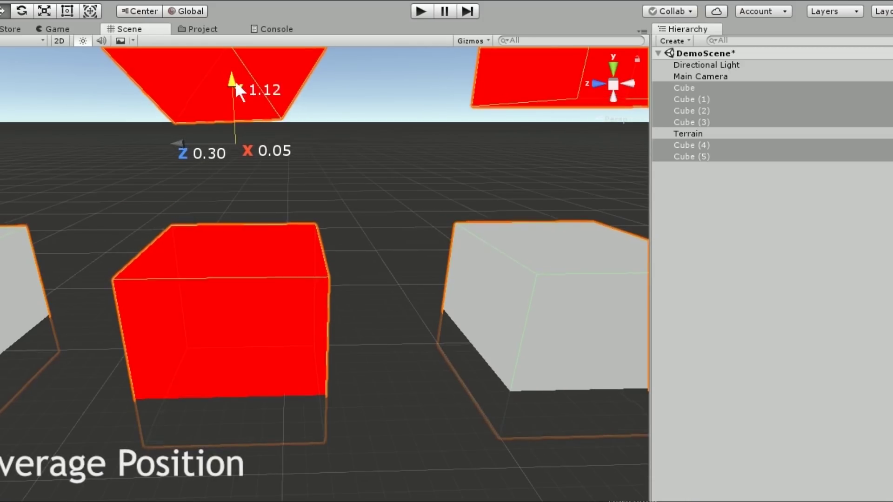
drag(235, 85, 235, 105)
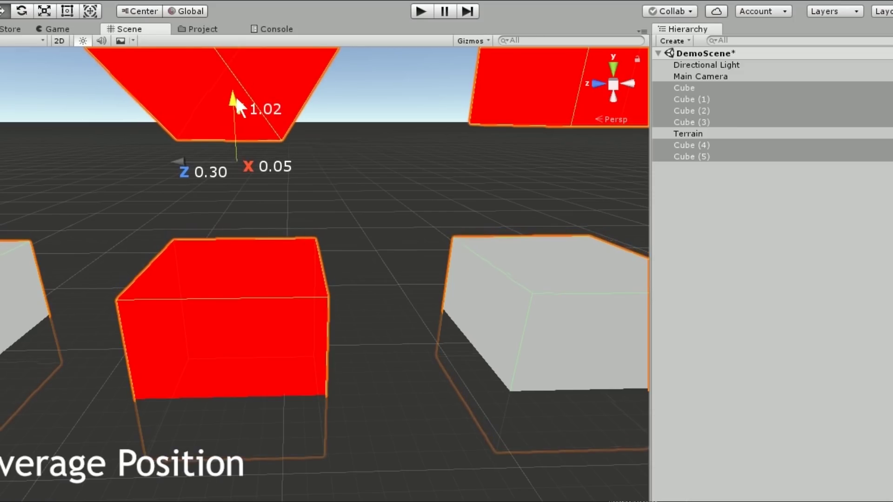
mouse_move(299, 203)
mouse_down()
mouse_move(249, 240)
mouse_move(363, 236)
mouse_up()
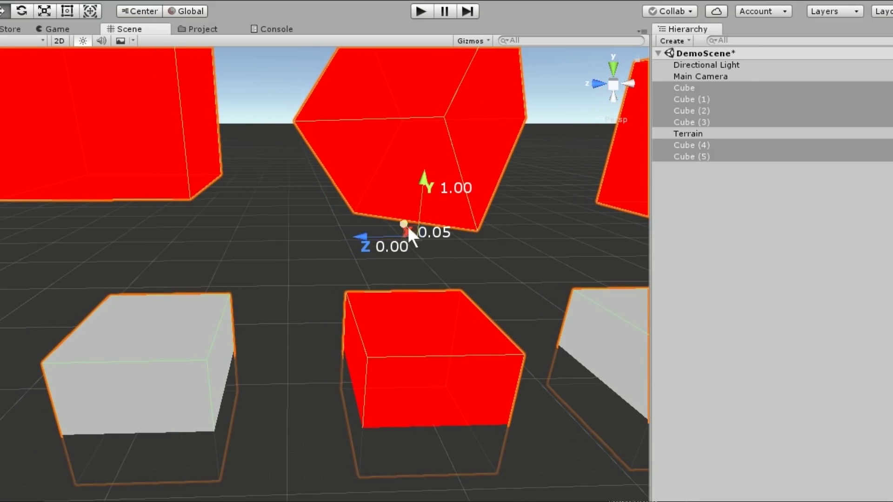
drag(408, 229, 409, 229)
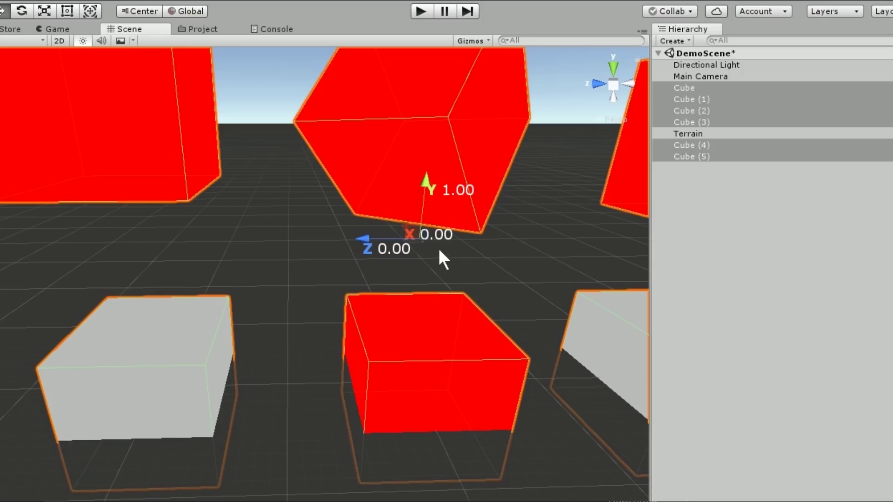
scroll(427, 186, down, 3)
scroll(479, 255, down, 1)
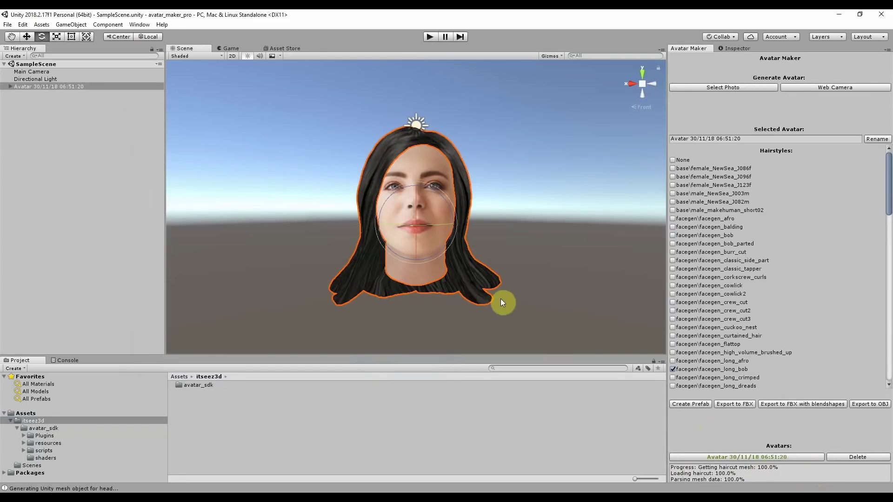
Step: Give the avatar head the short_bob_asymmetrical_bangs hairstyle, inspecting it from the side, then face it front
mouse_move(402, 223)
mouse_down()
mouse_move(439, 221)
mouse_move(382, 222)
mouse_move(401, 222)
mouse_up()
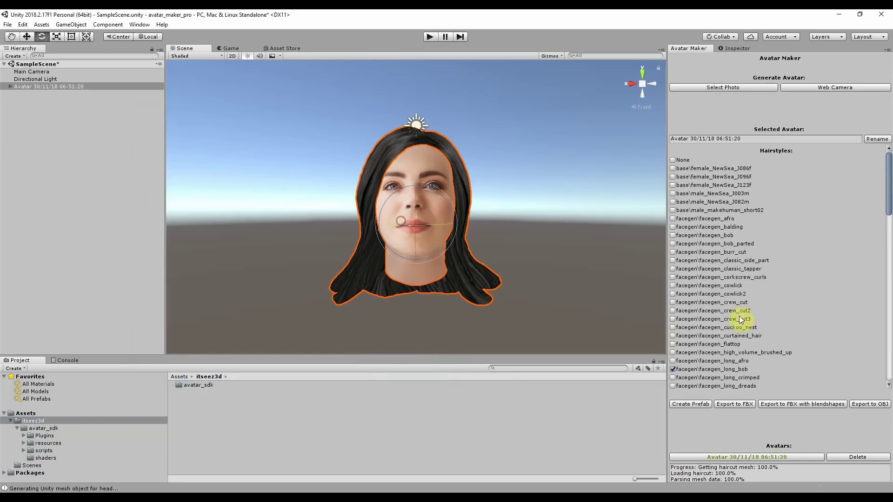
mouse_move(888, 178)
mouse_down()
mouse_move(890, 220)
mouse_move(890, 201)
mouse_up()
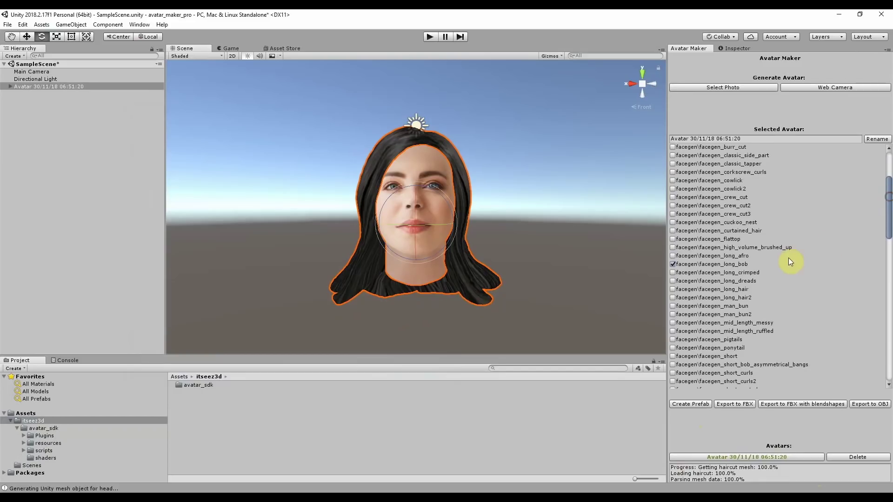
drag(415, 230, 405, 227)
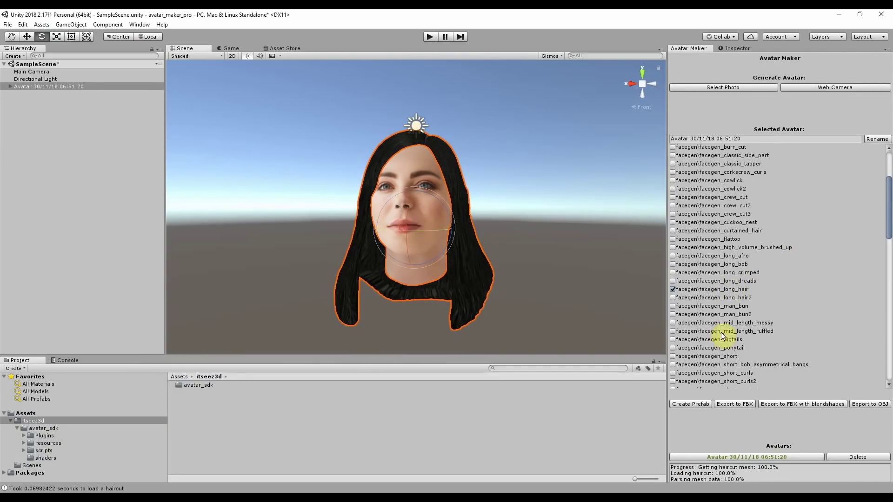
click(769, 365)
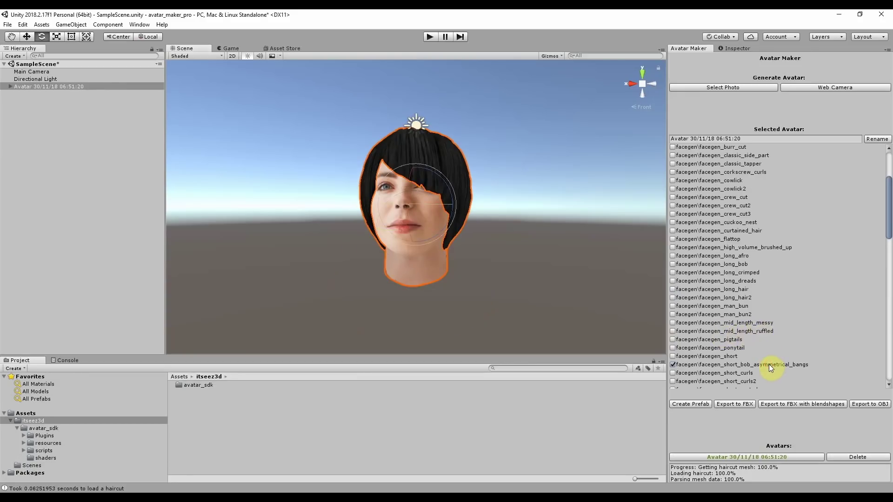
drag(398, 203, 417, 204)
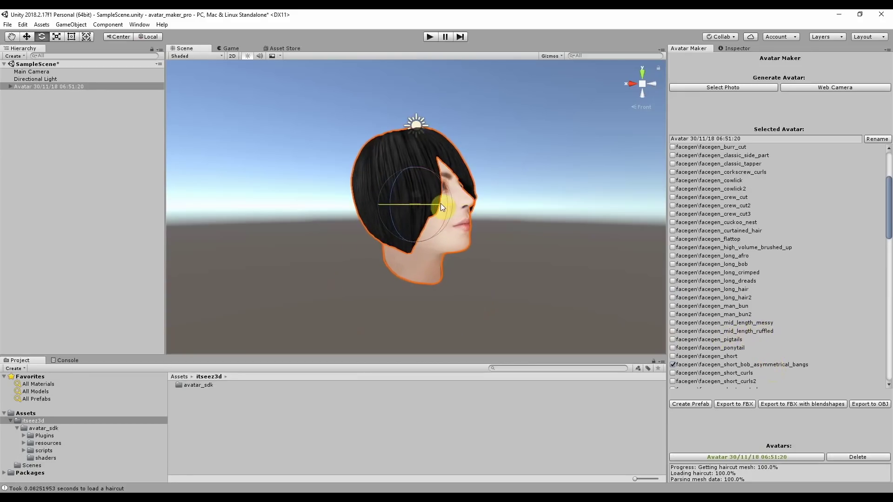
drag(440, 204, 402, 201)
scroll(807, 288, up, 3)
scroll(807, 287, up, 1)
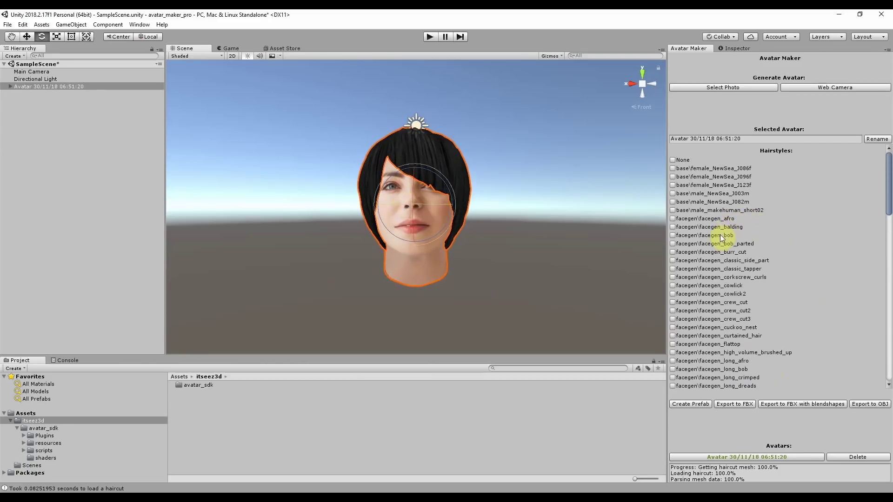